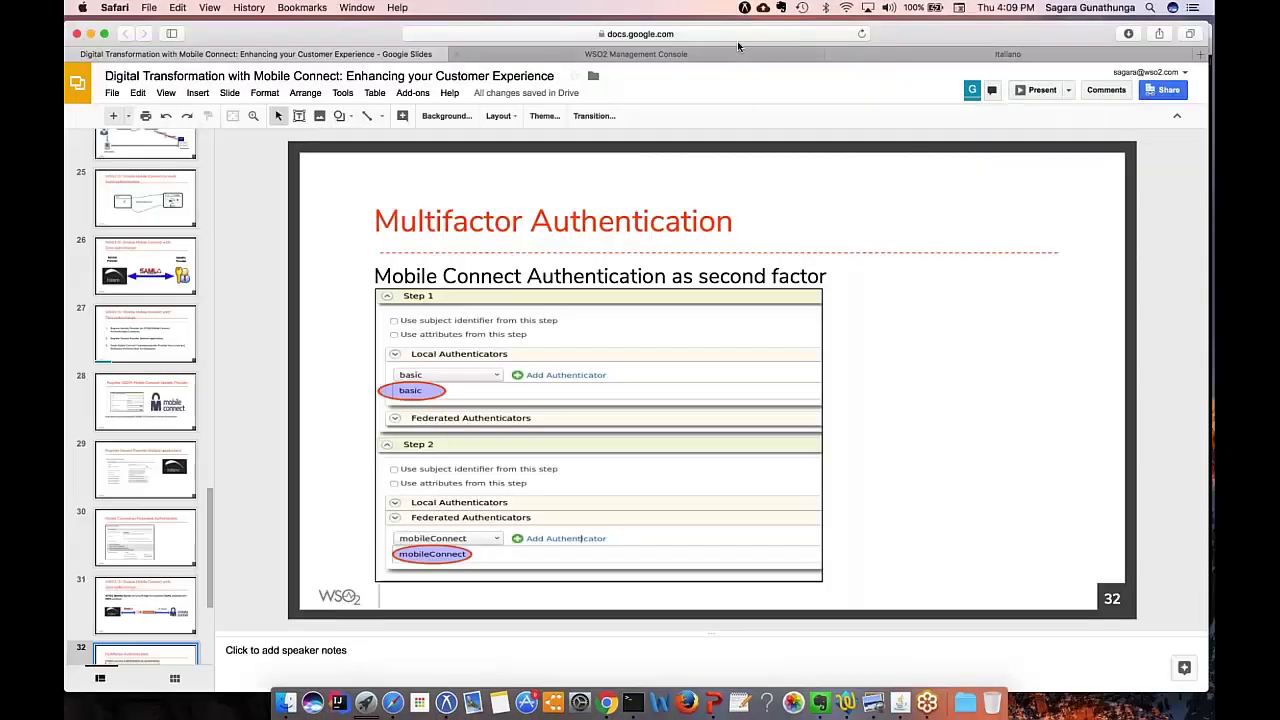
Step: Sign in to the Management Console with the admin credentials to reach the Service Providers list
left_click(745, 54)
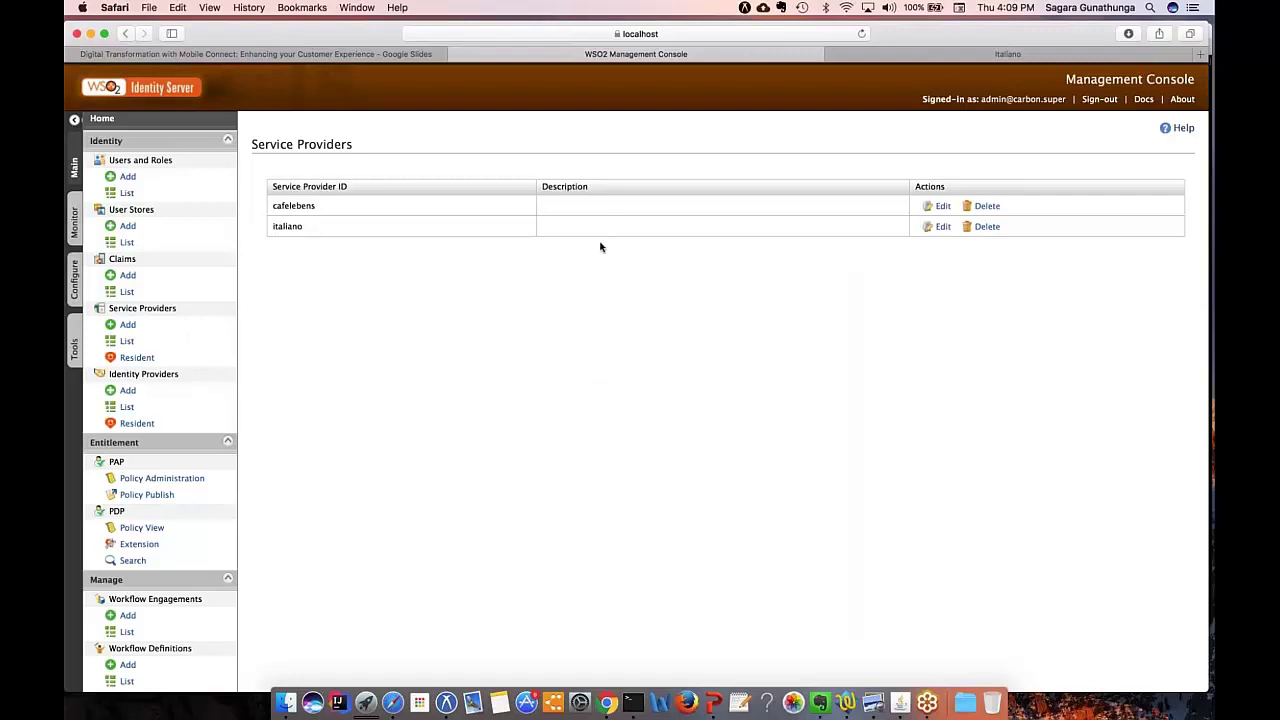
left_click(127, 341)
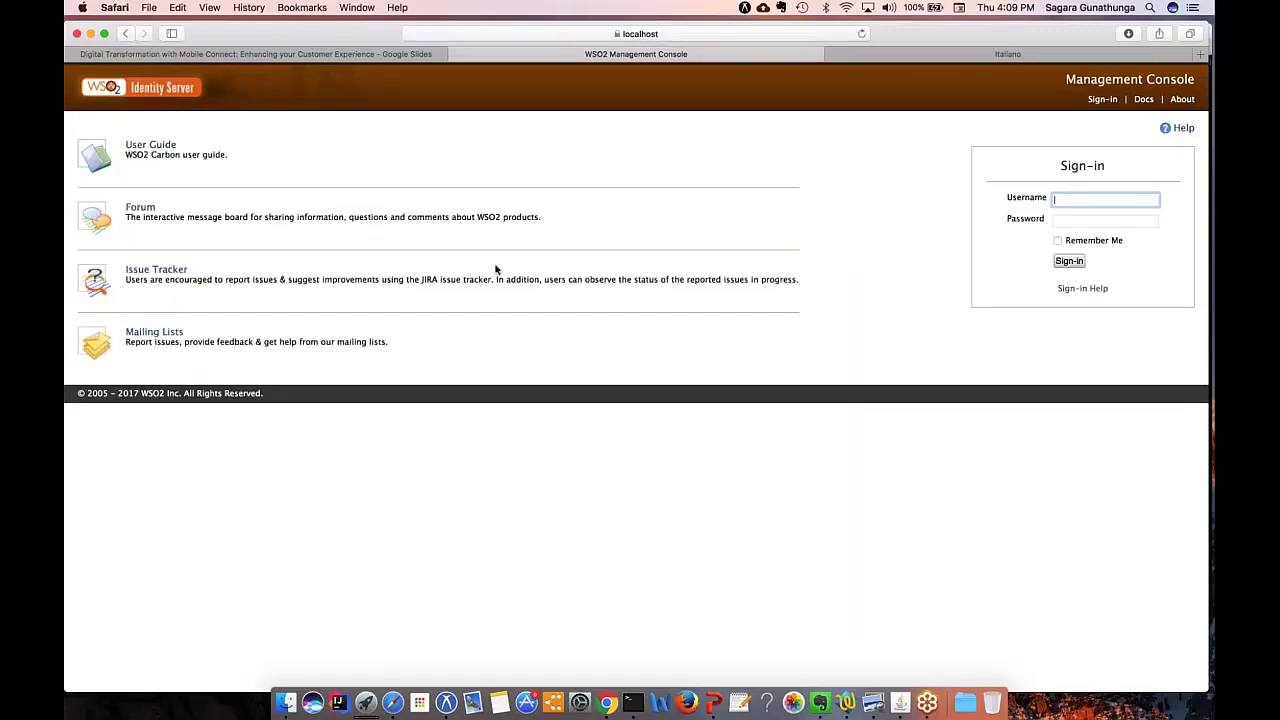
type("admin")
key("Tab")
type("admin")
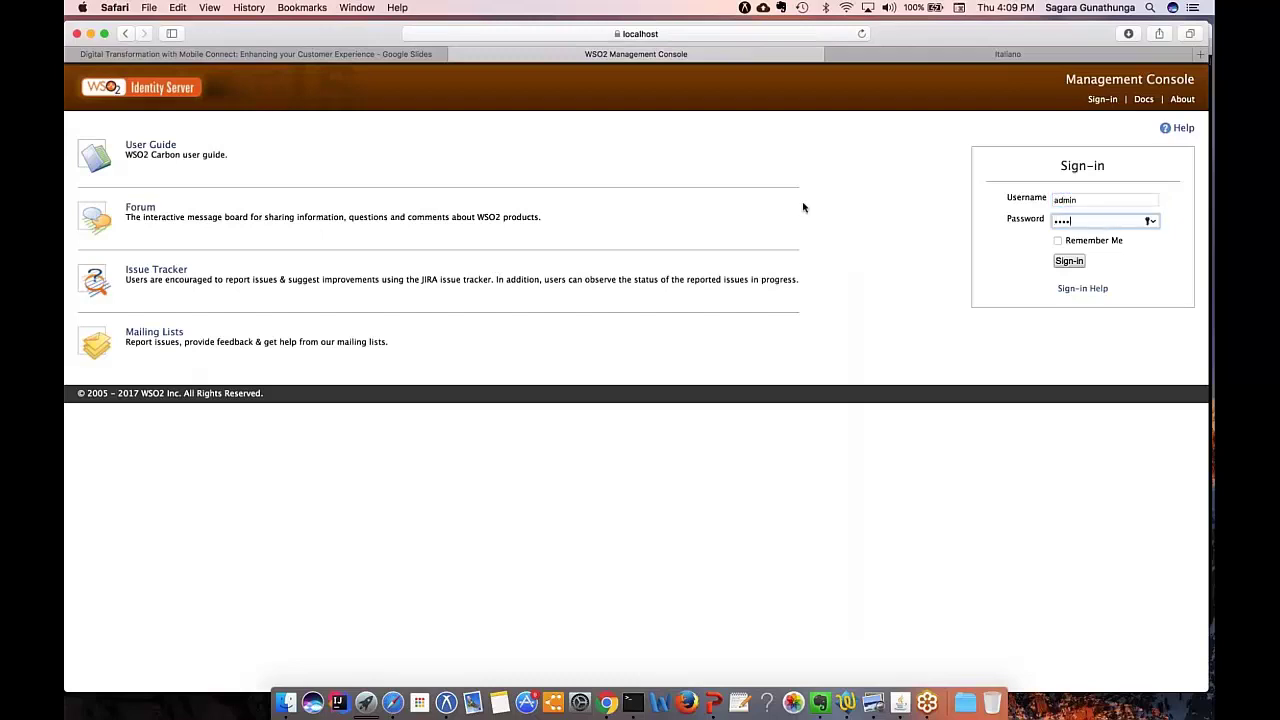
key("Return")
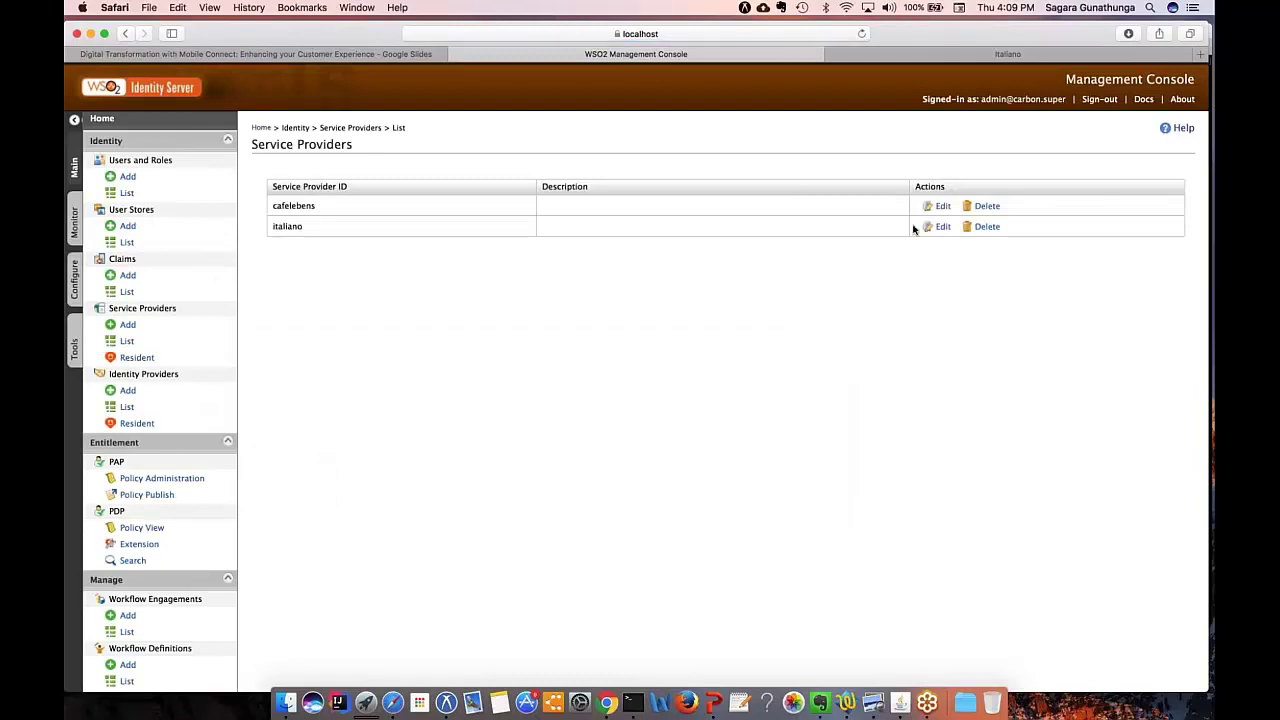
Step: Edit the italiano service provider and expand its Local & Outbound Authentication Configuration
left_click(940, 226)
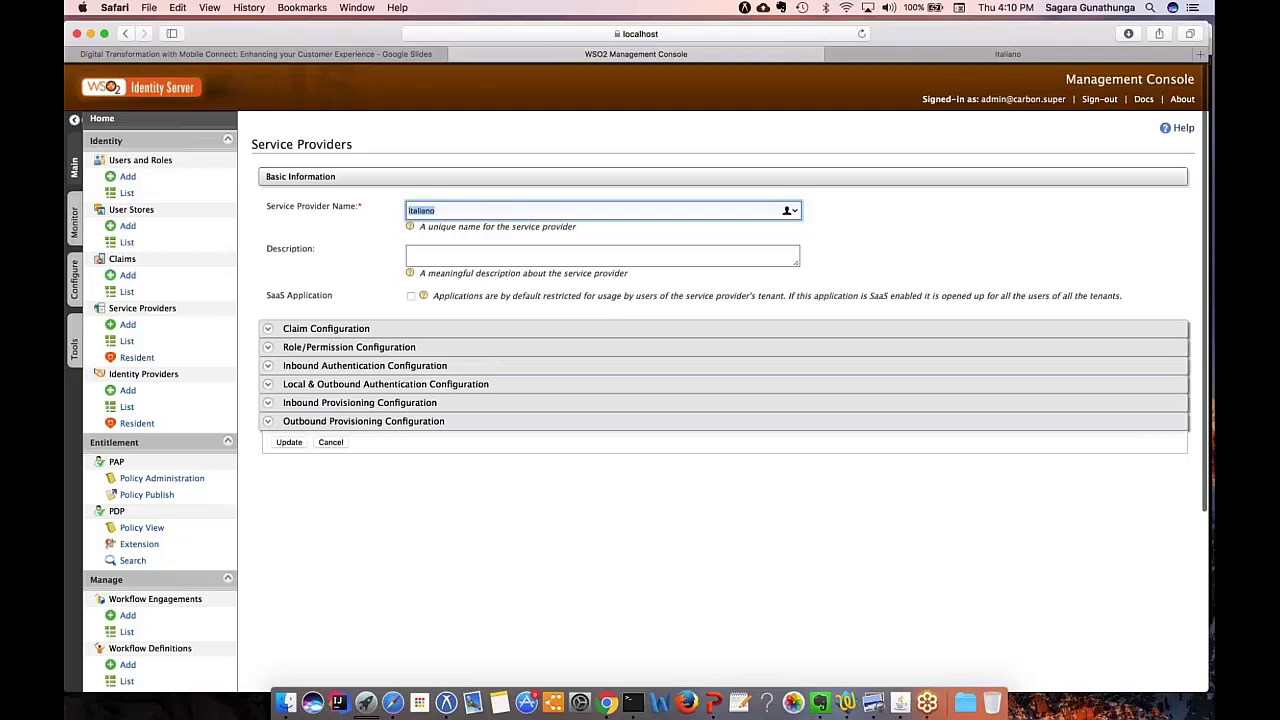
left_click(369, 386)
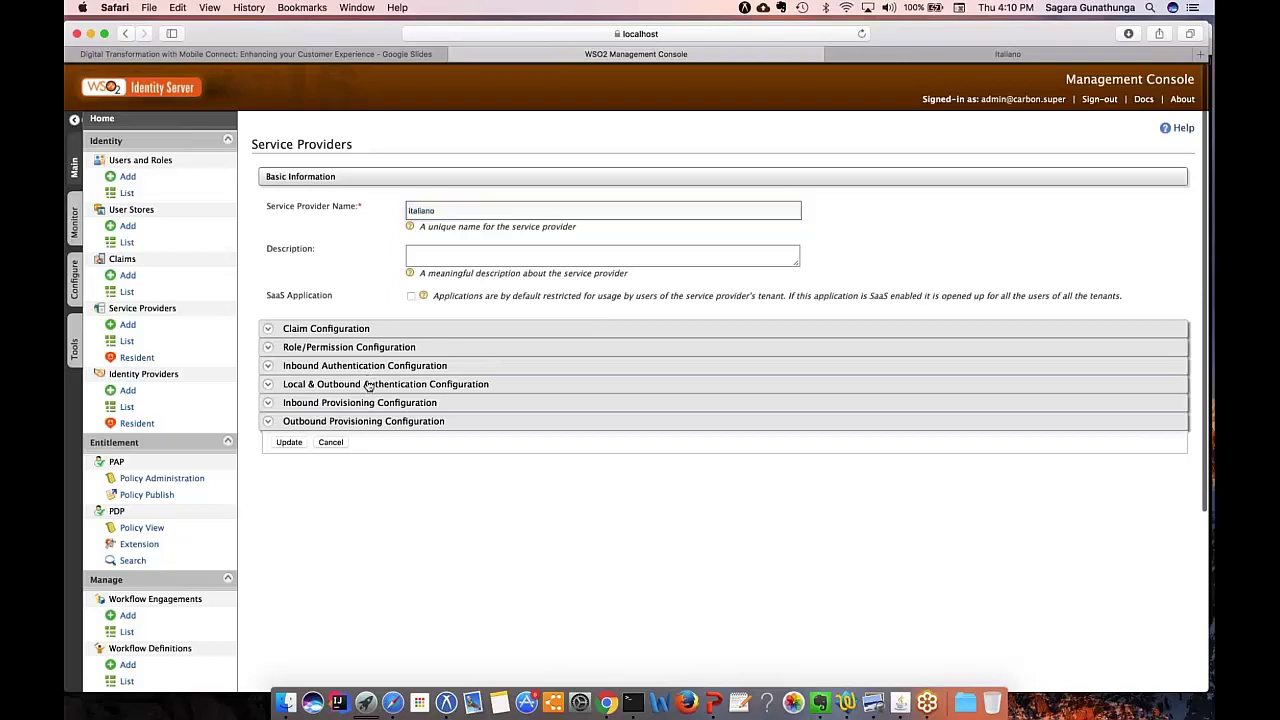
left_click(369, 386)
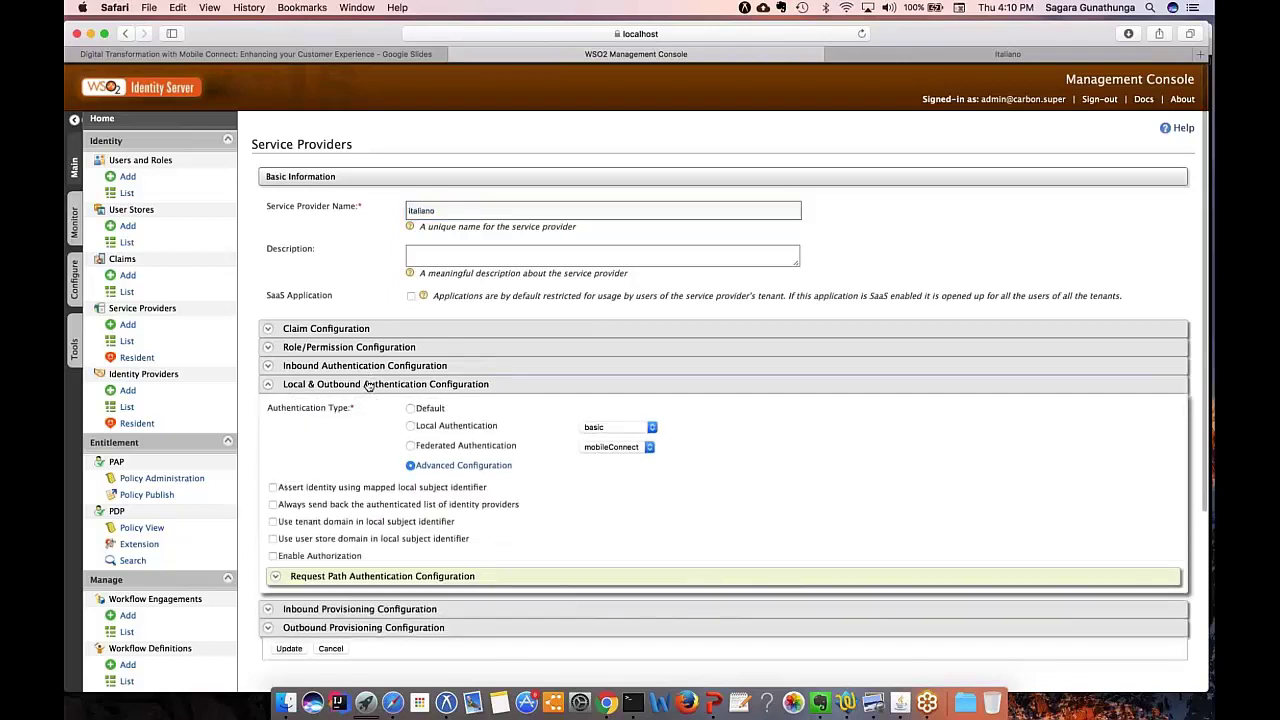
scroll(369, 386, "down", 1)
scroll(369, 377, "down", 3)
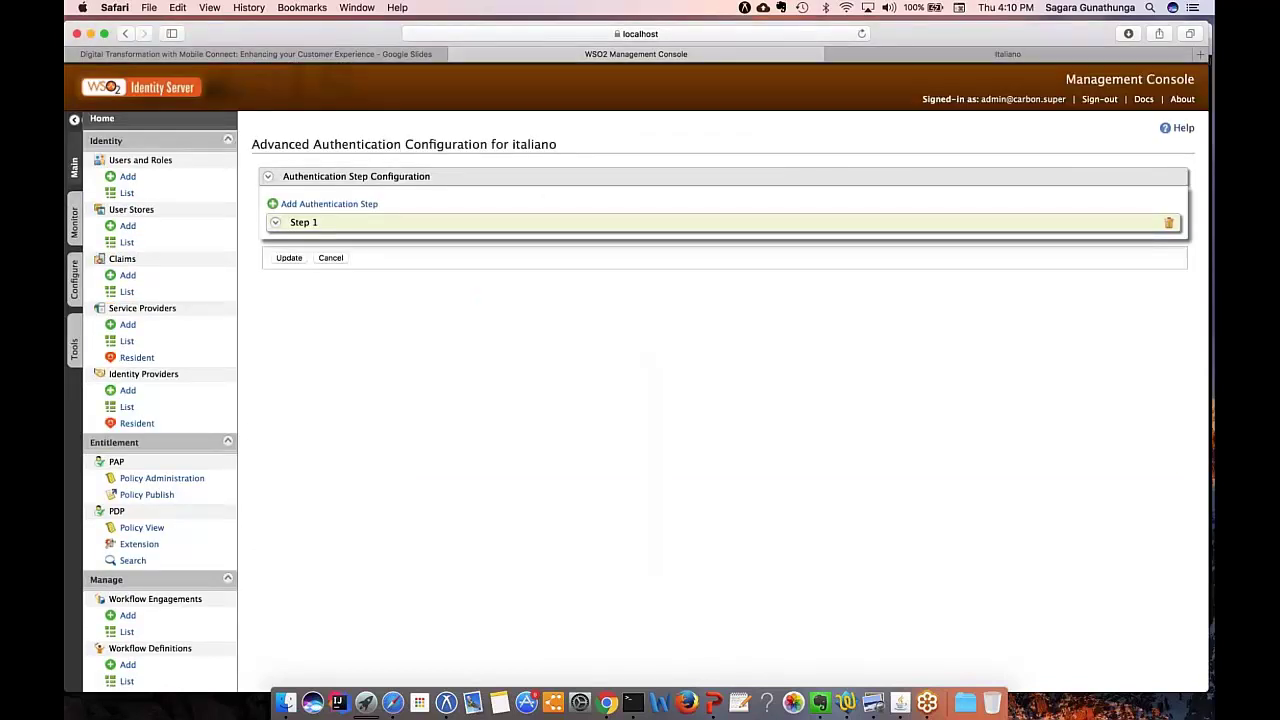
Step: Make basic the only Step 1 authenticator and add Step 2 with mobileConnect
left_click(368, 226)
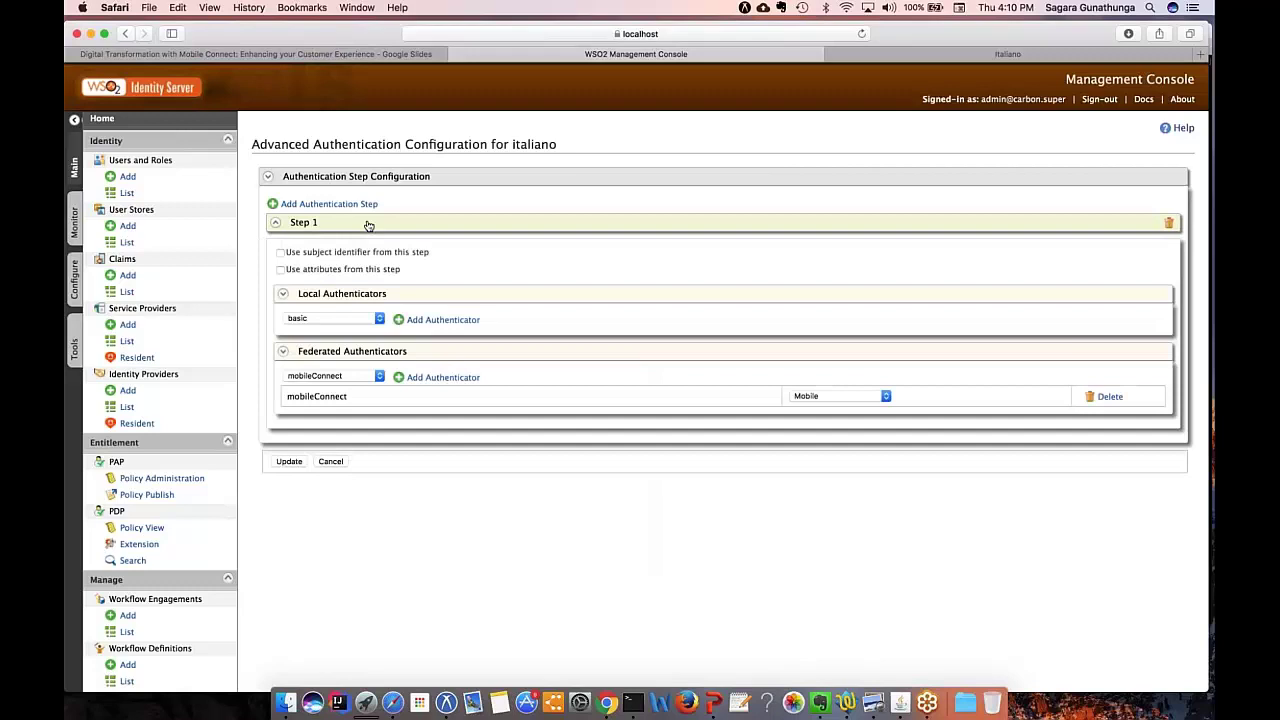
left_click(443, 320)
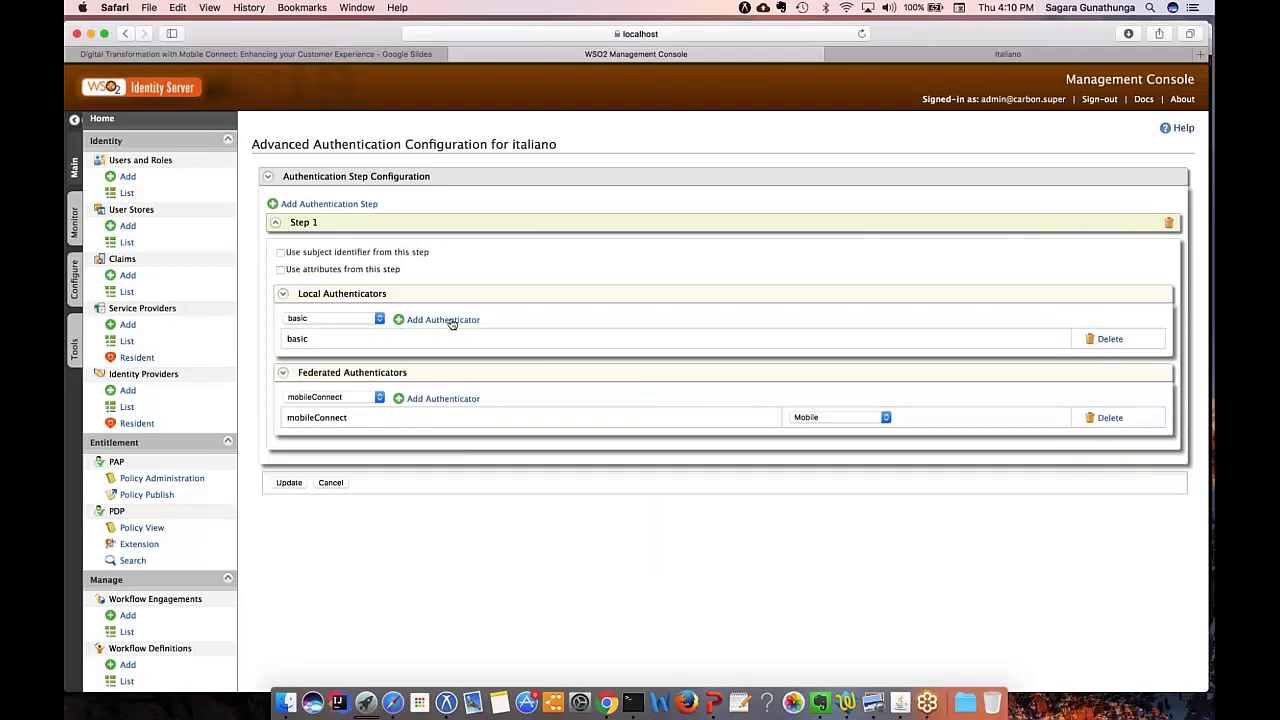
left_click(1116, 419)
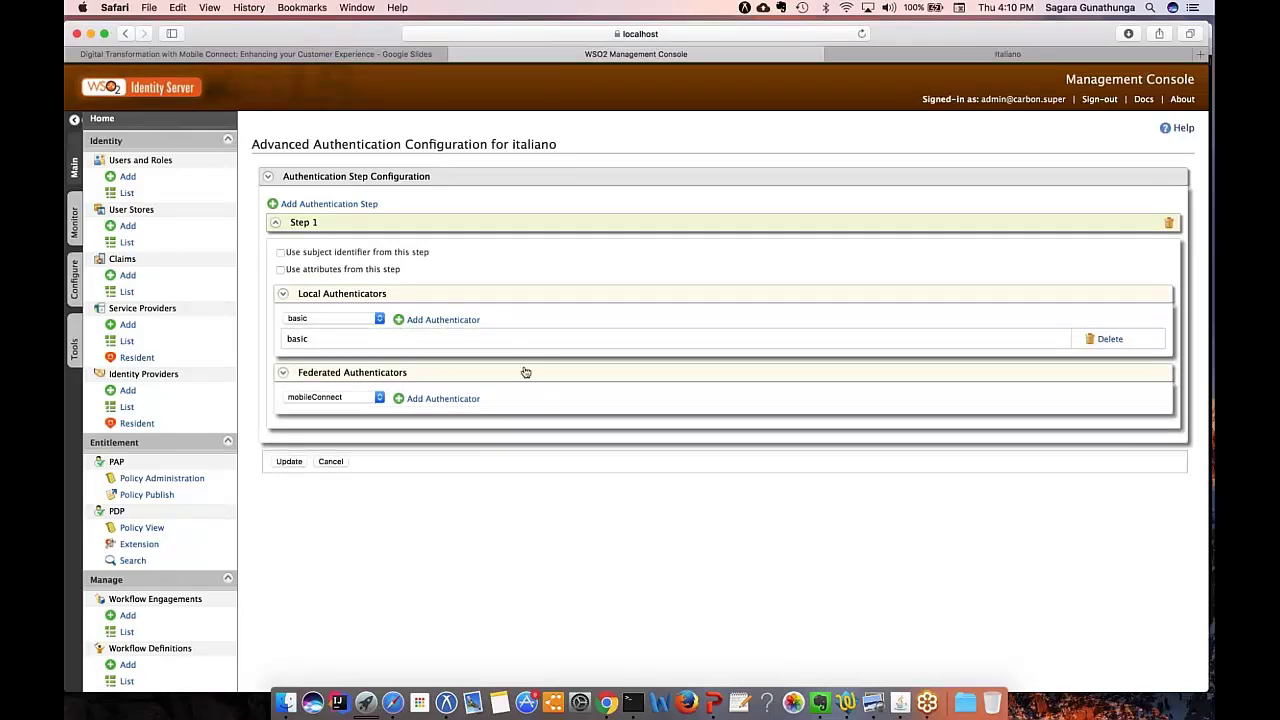
left_click(329, 203)
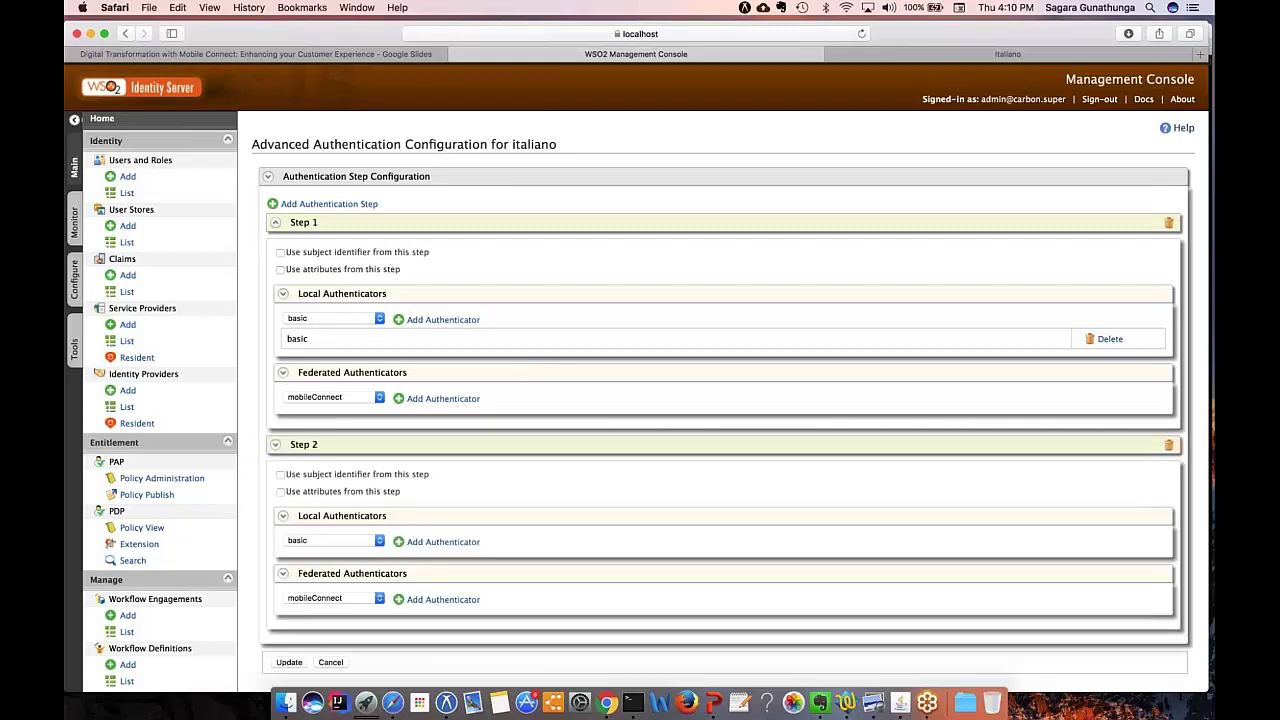
scroll(349, 207, "down", 1)
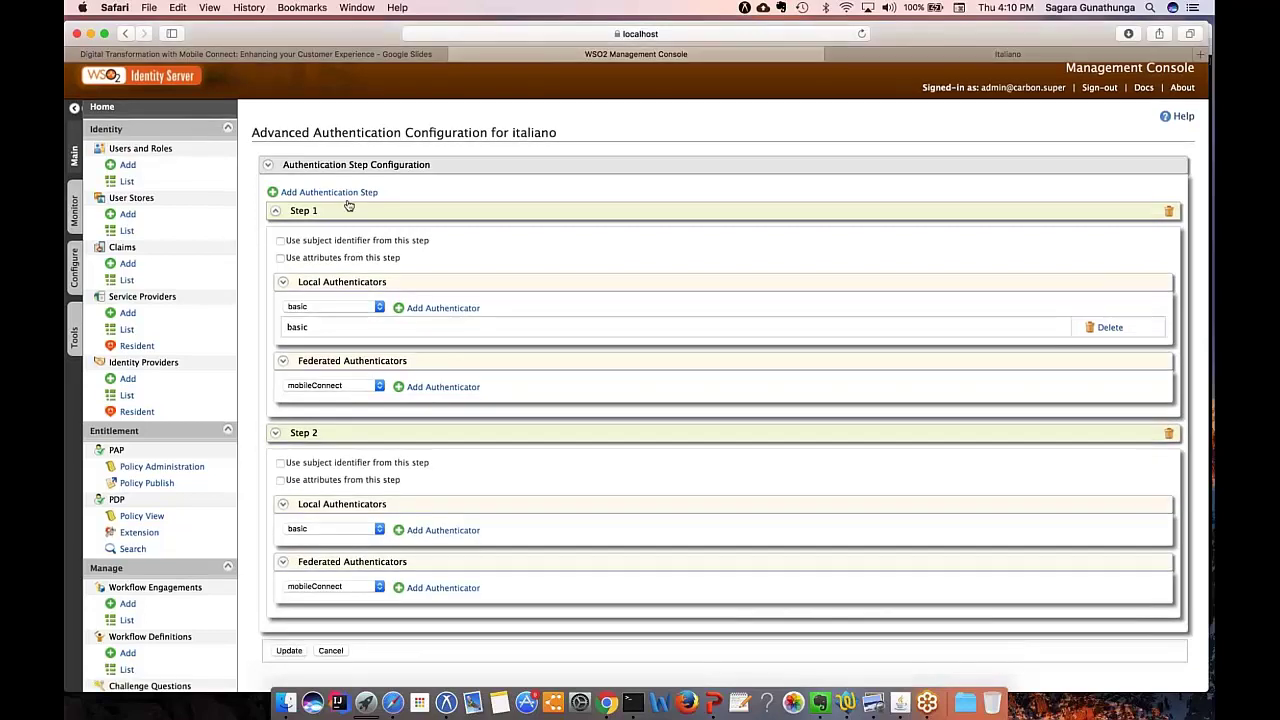
scroll(349, 207, "down", 3)
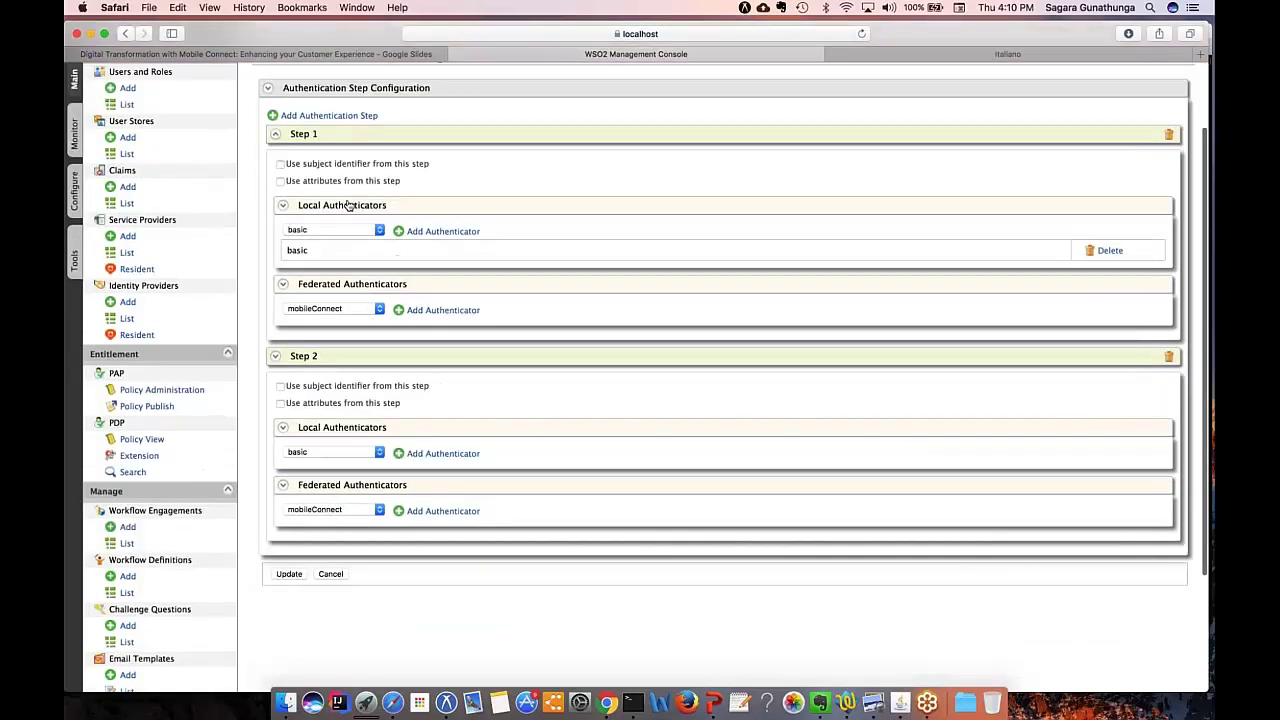
left_click(443, 511)
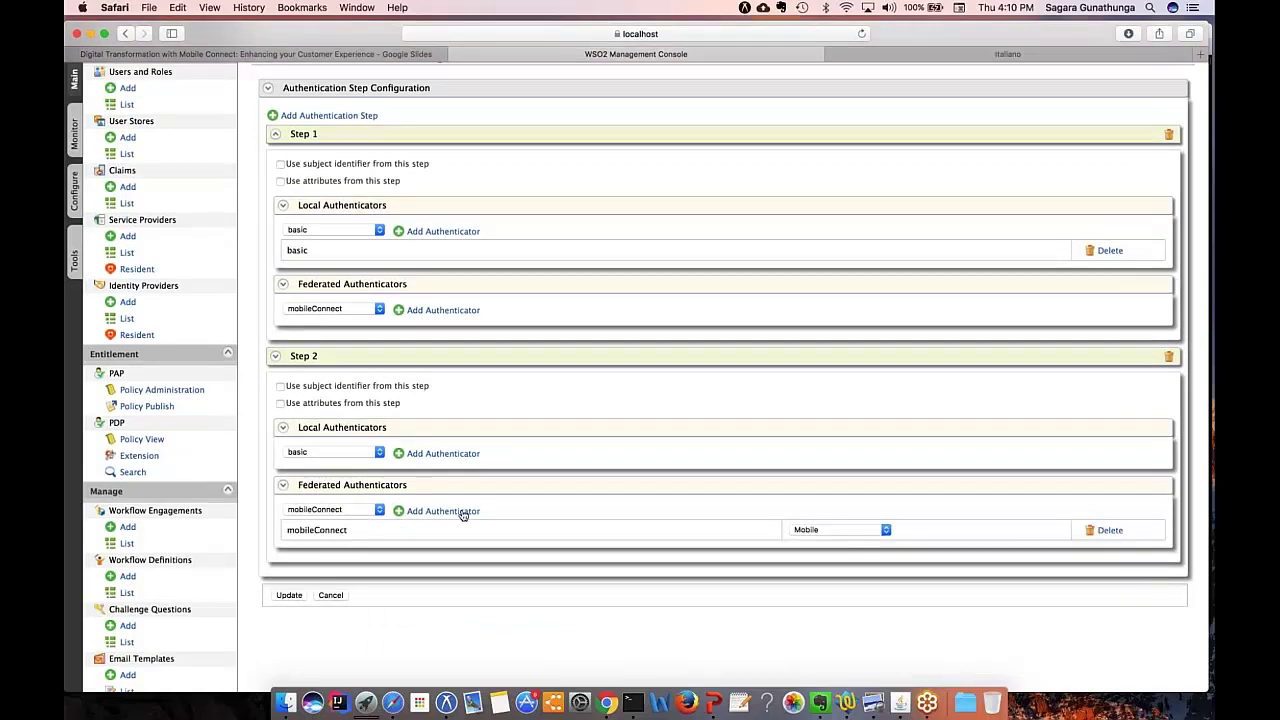
Step: Save the two authentication steps and update the italiano service provider
scroll(463, 515, "down", 1)
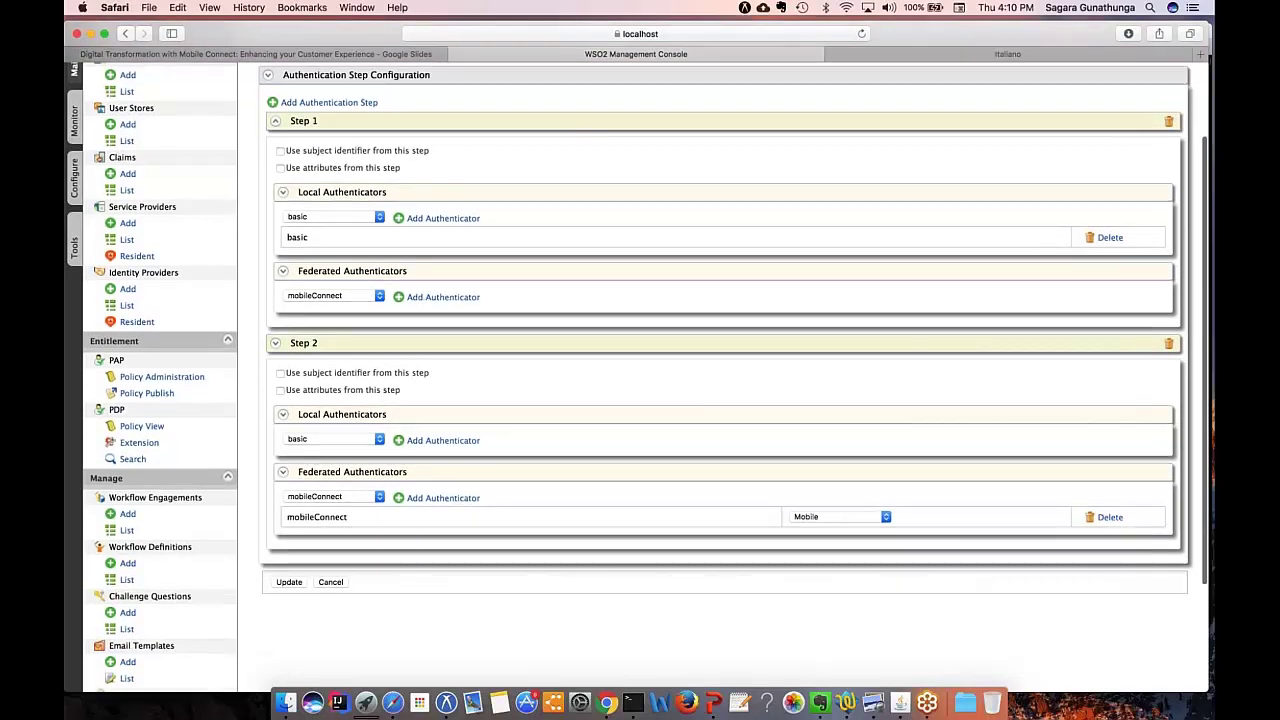
scroll(636, 376, "down", 3)
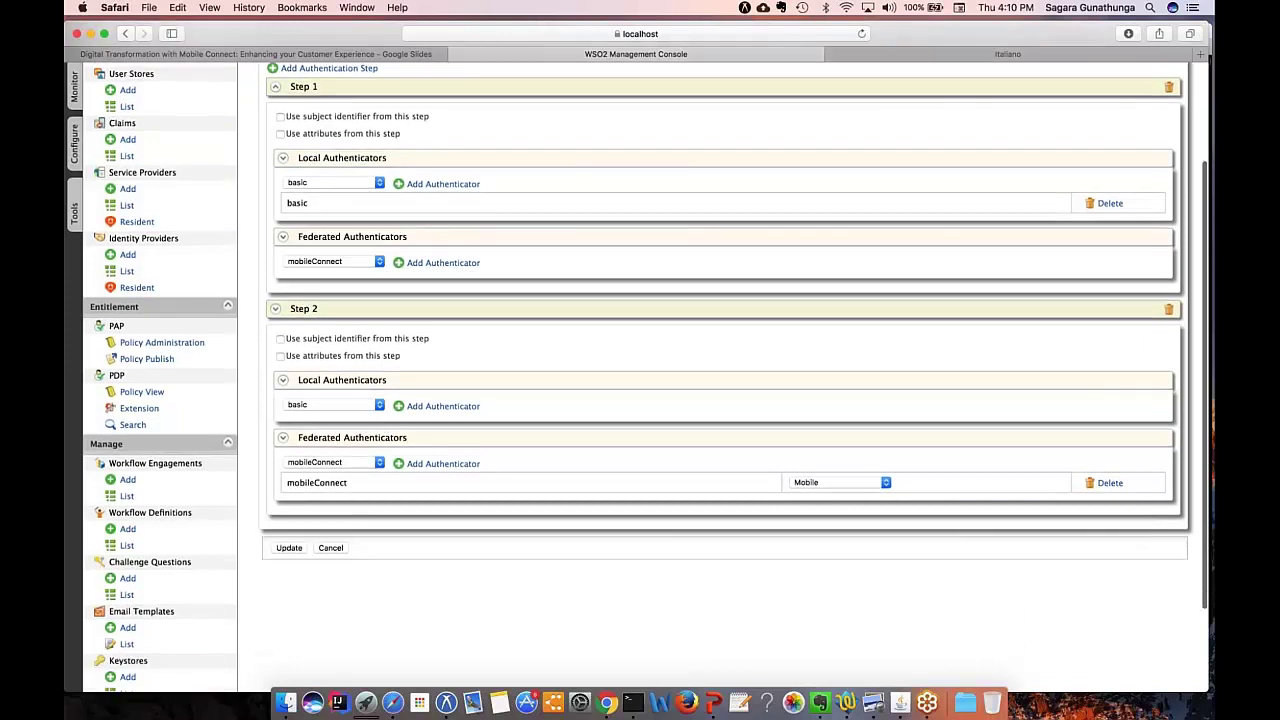
scroll(636, 376, "up", 4)
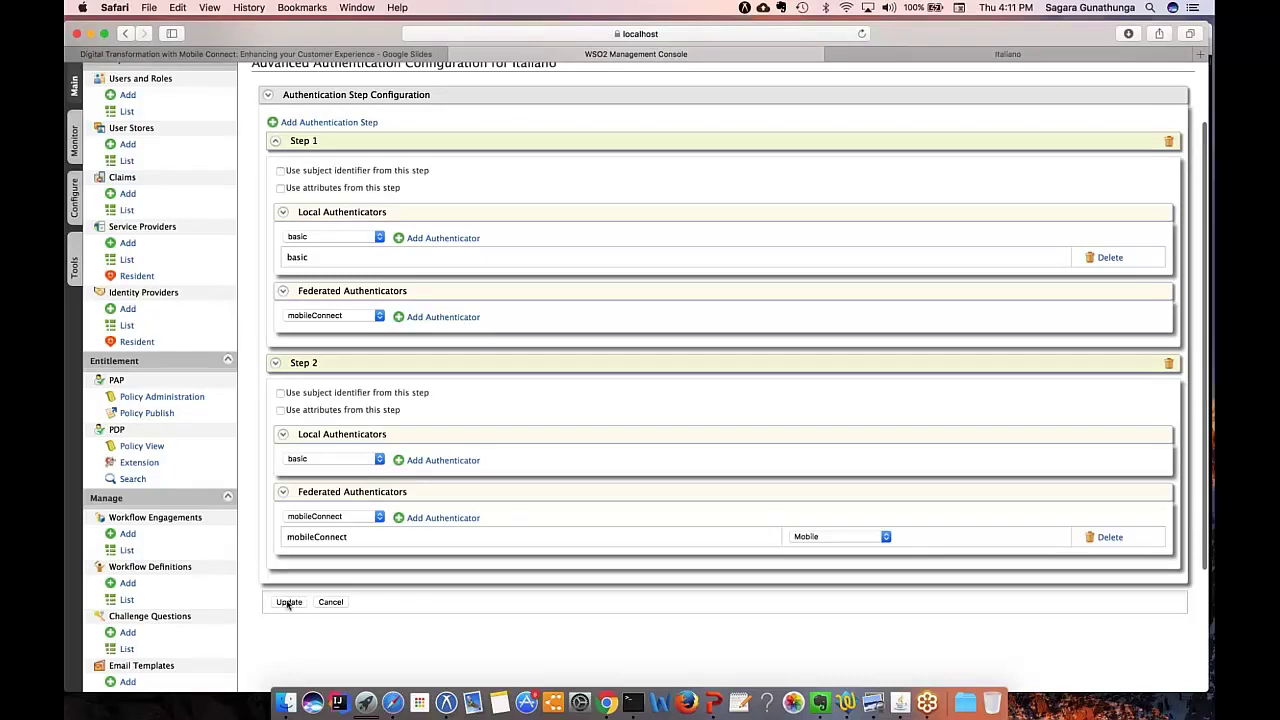
left_click(288, 602)
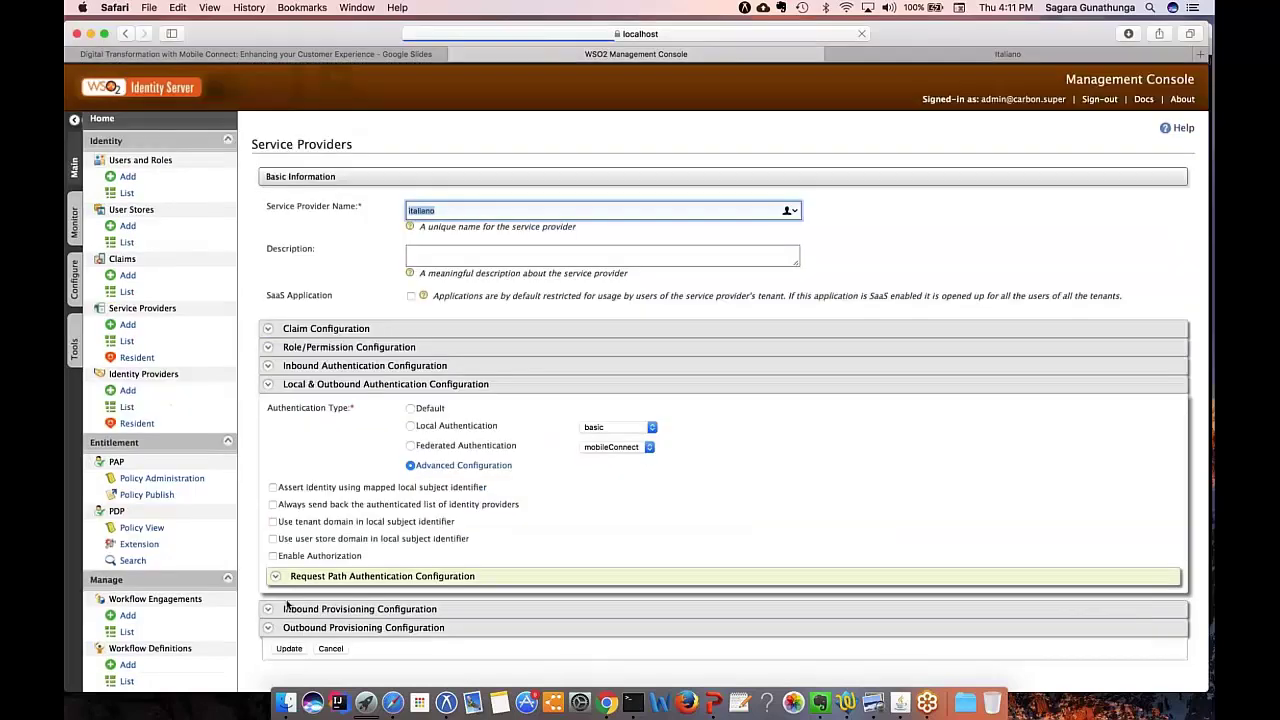
scroll(366, 492, "down", 1)
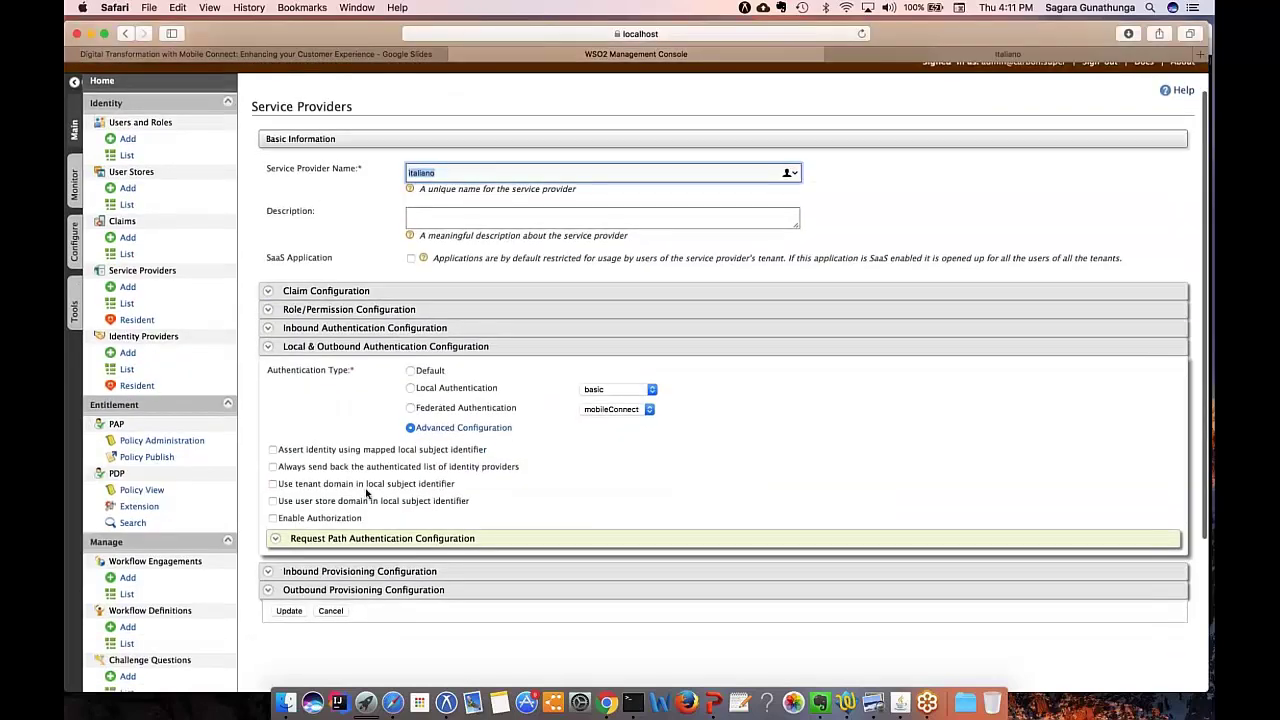
scroll(366, 492, "down", 3)
scroll(366, 492, "down", 1)
left_click(289, 482)
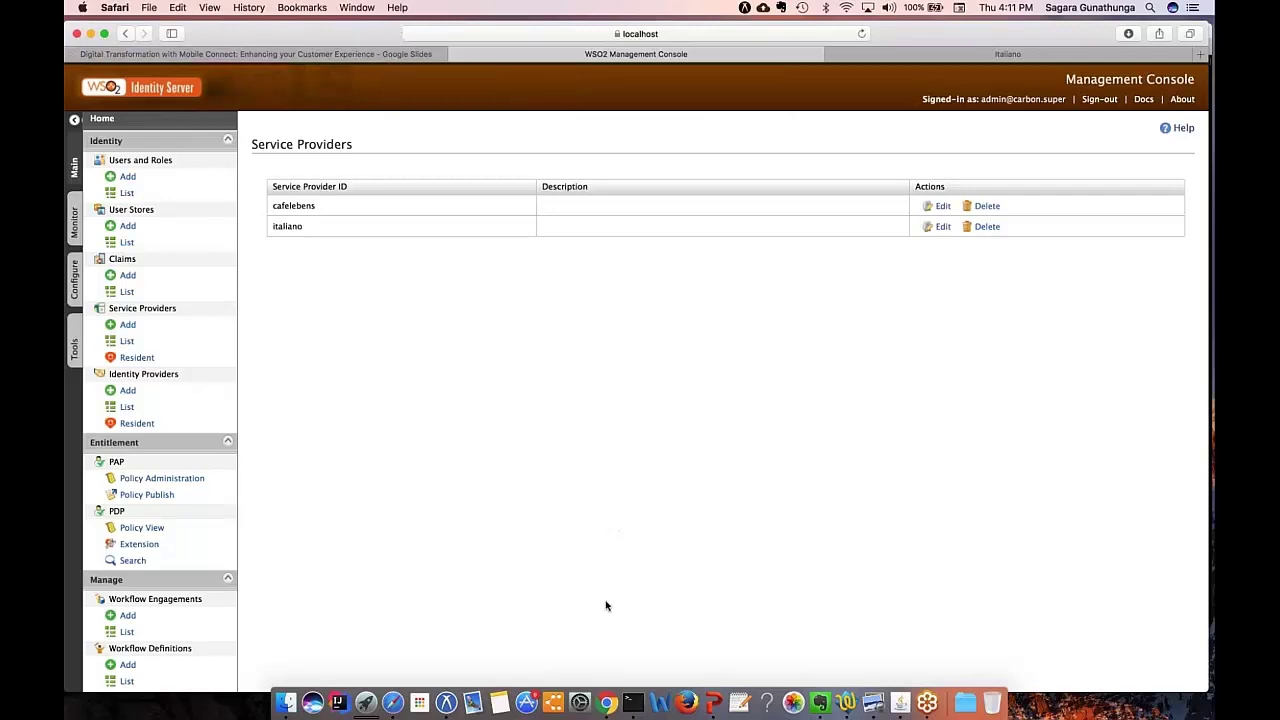
Step: Close the signed-in Italiano Chrome window
right_click(606, 704)
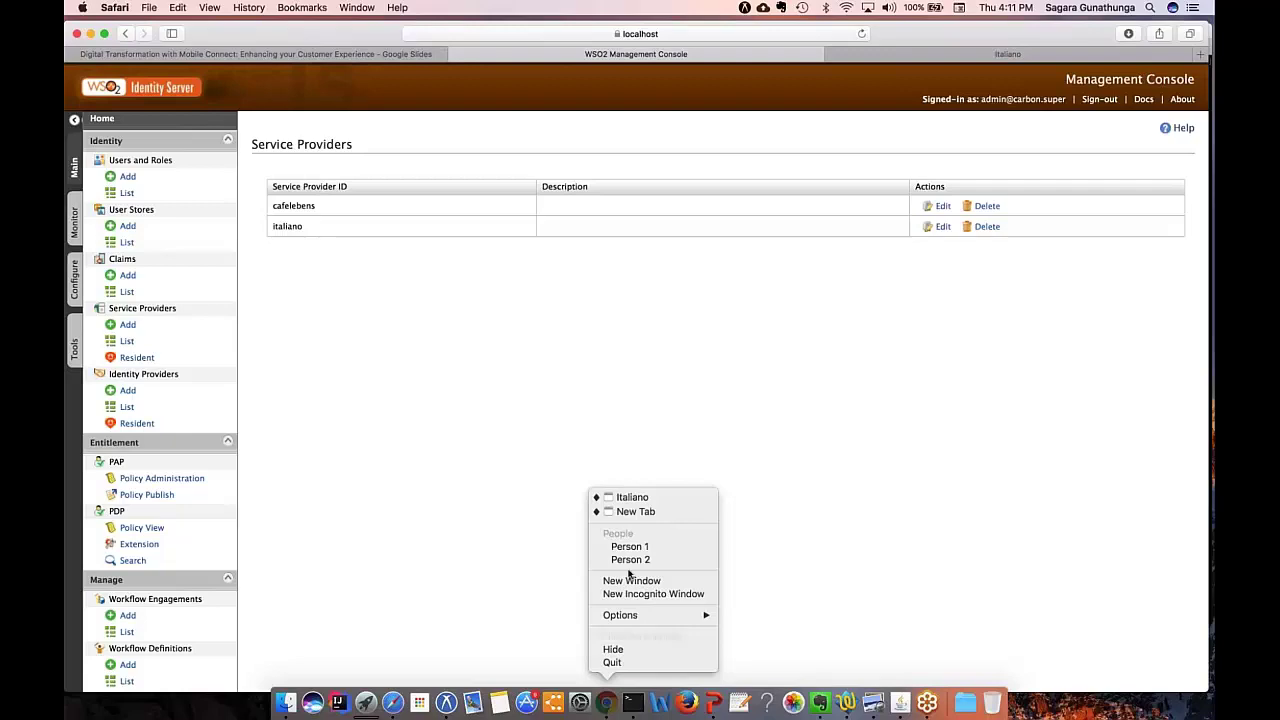
left_click(635, 500)
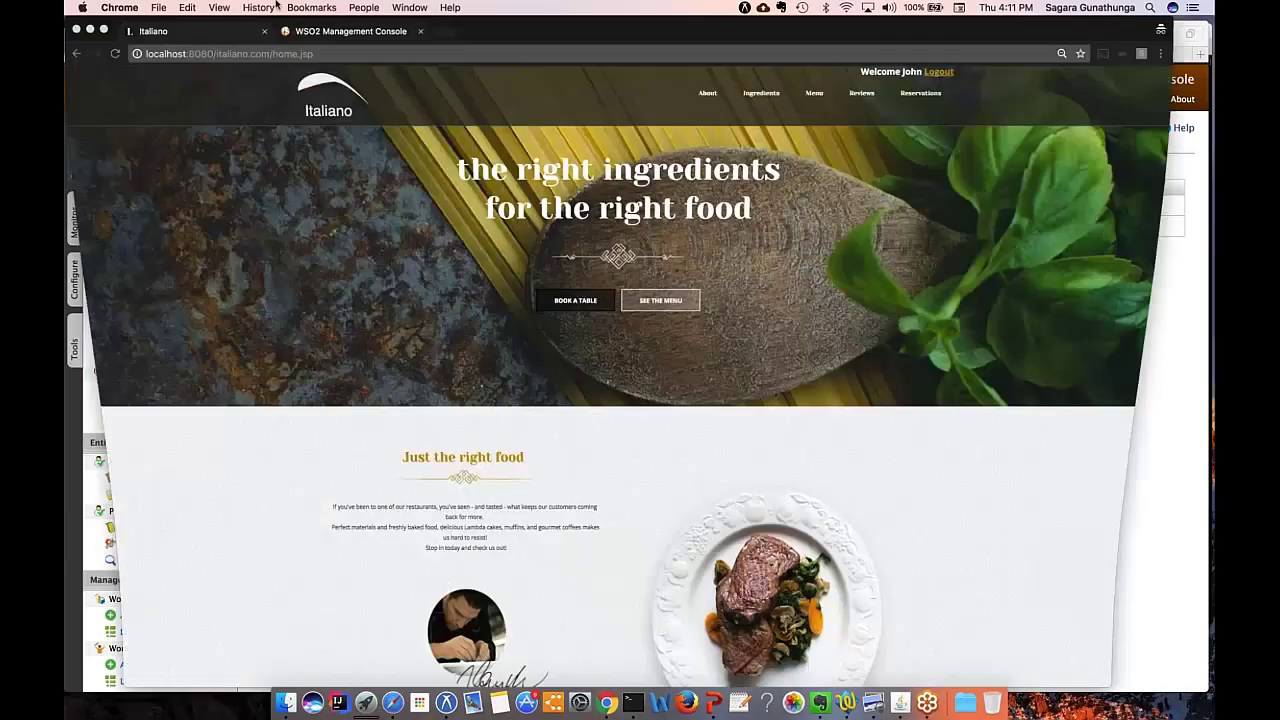
left_click(77, 30)
Step: Load the Italiano index page on localhost:8080 in a new incognito window
right_click(607, 703)
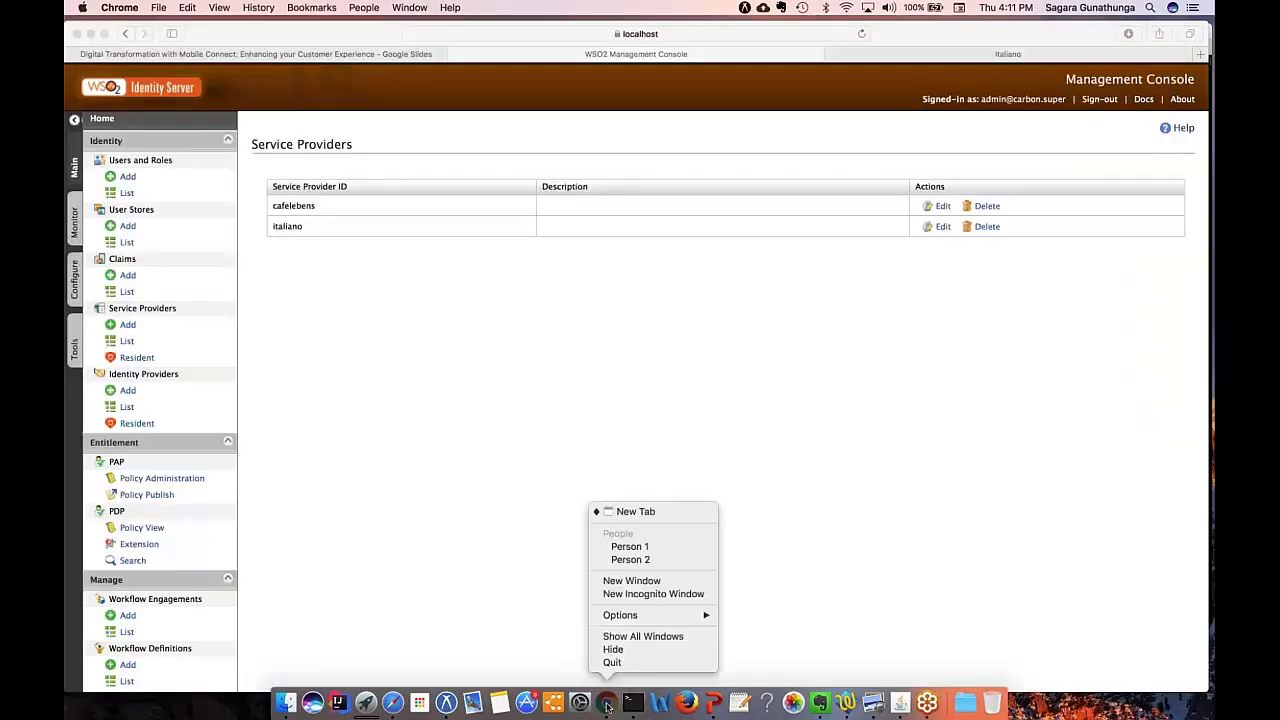
left_click(644, 594)
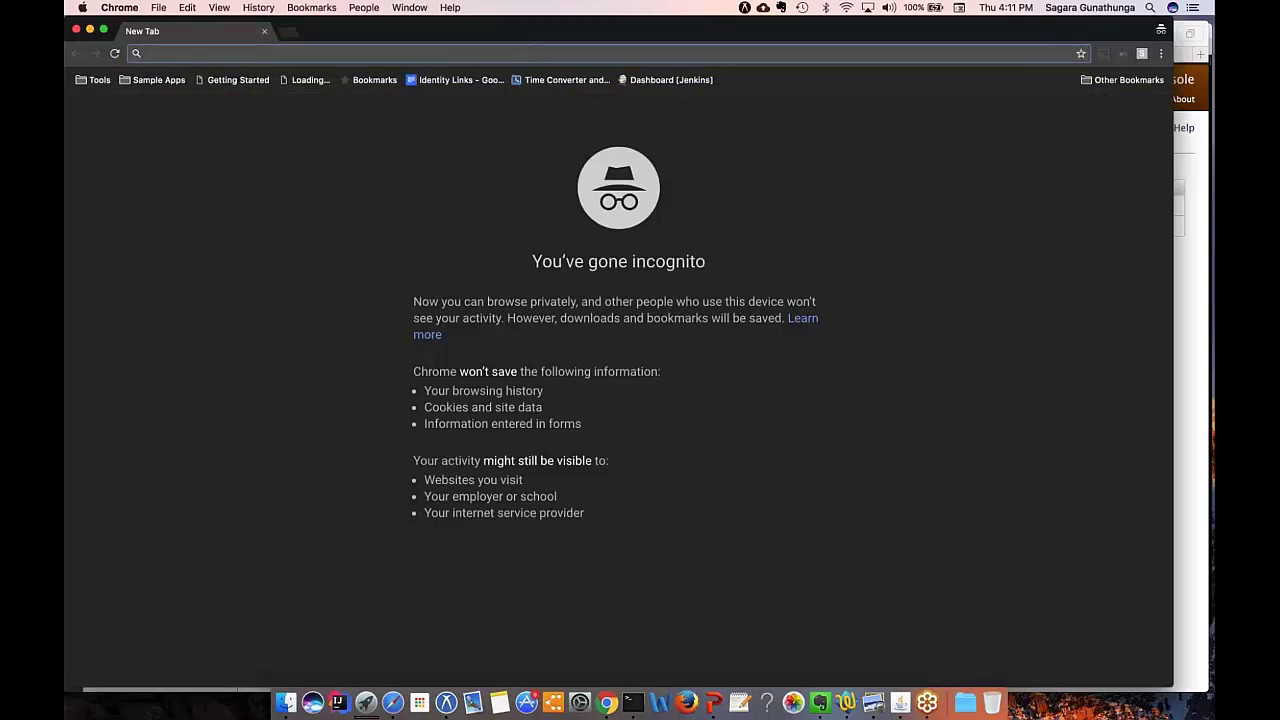
type("http://localhost:8080/italiano.com/index.jsp")
key("Return")
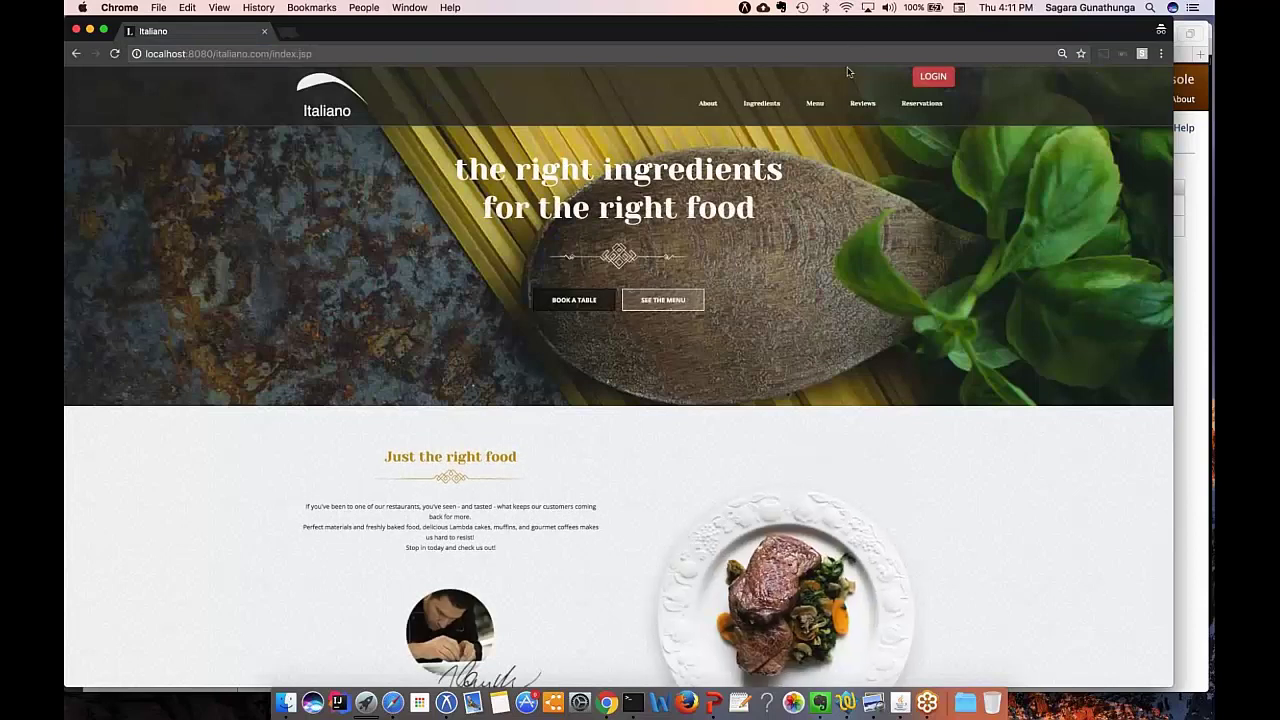
Step: Log in to Italiano, proceeding past the localhost certificate warning and entering the user's username and password
left_click(929, 80)
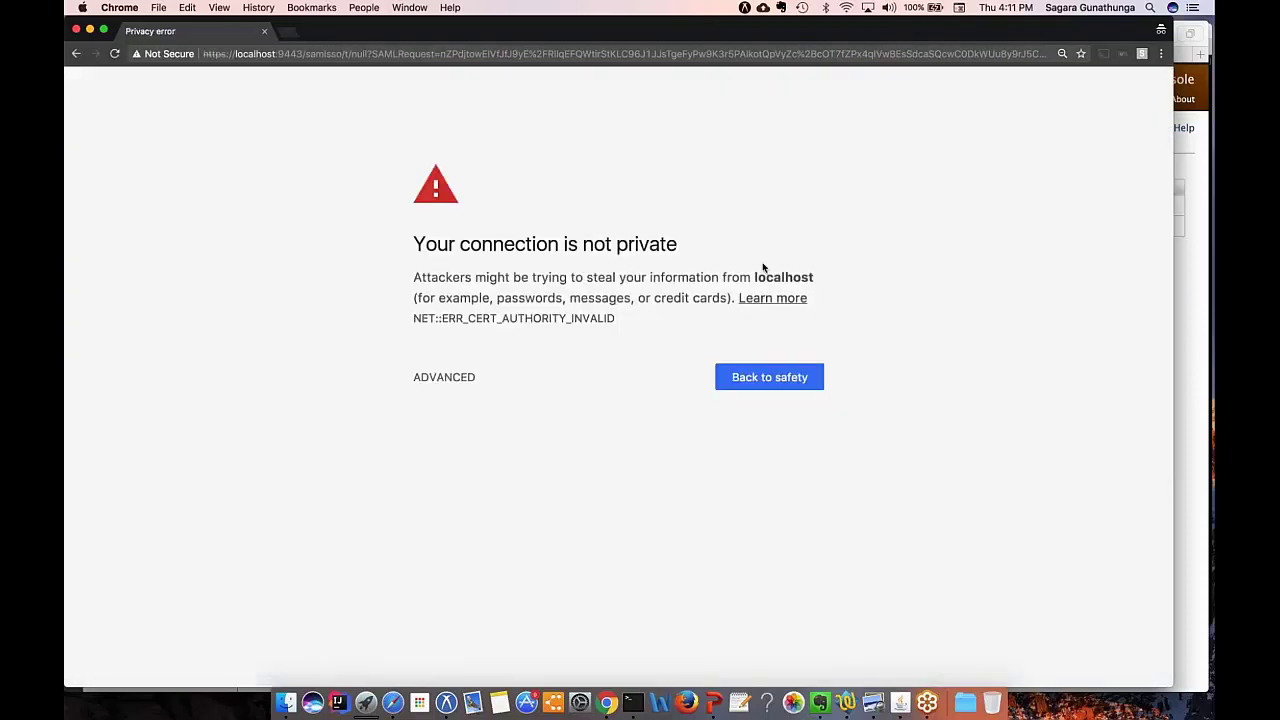
left_click(455, 377)
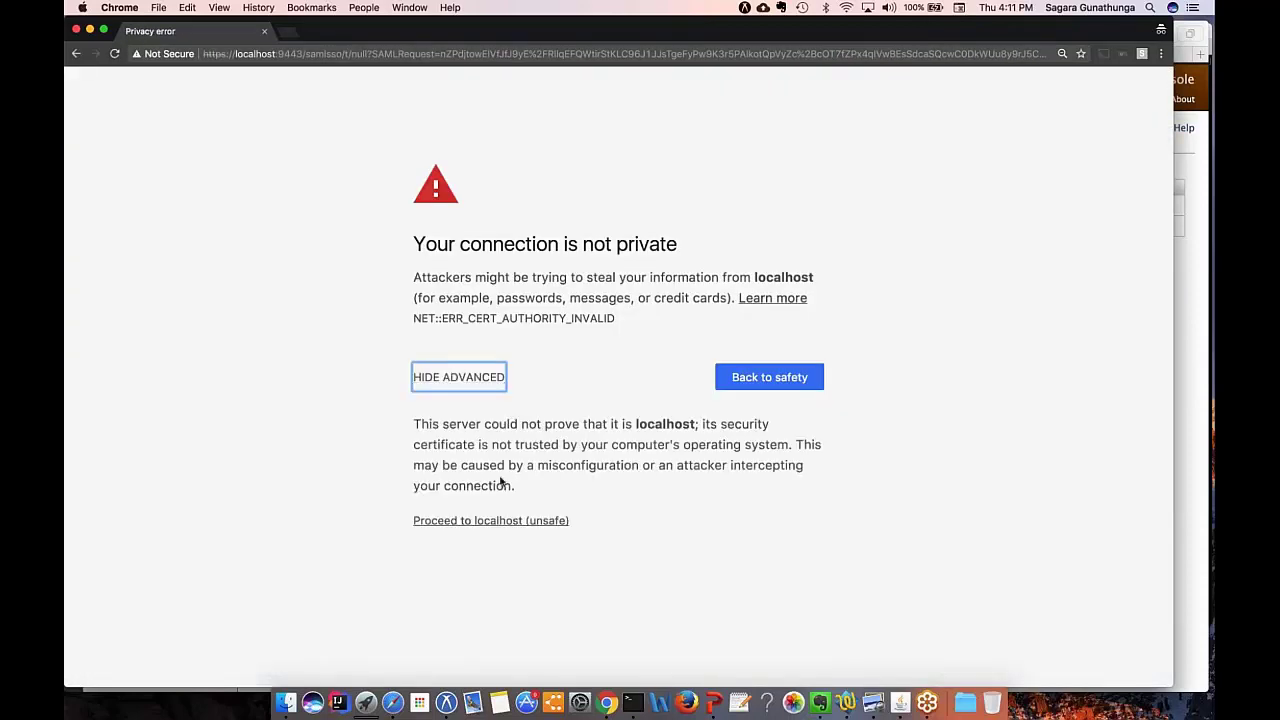
left_click(491, 520)
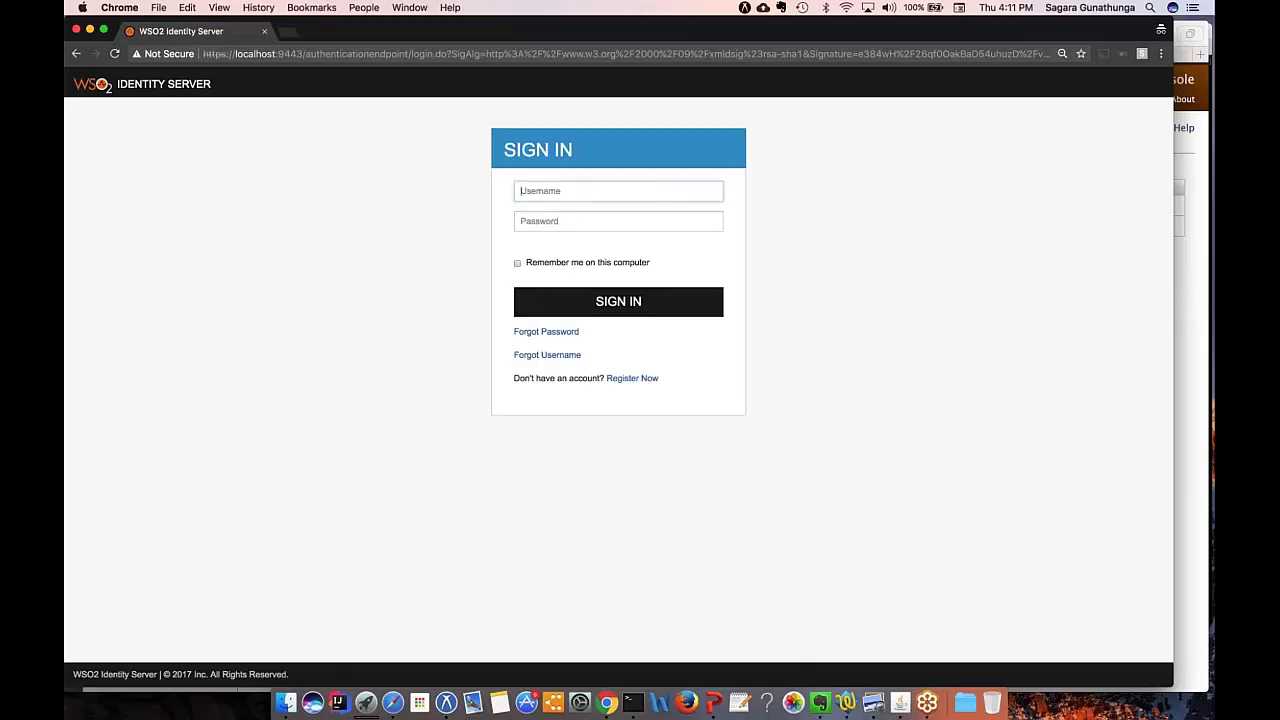
type("John")
key("Tab")
type("a")
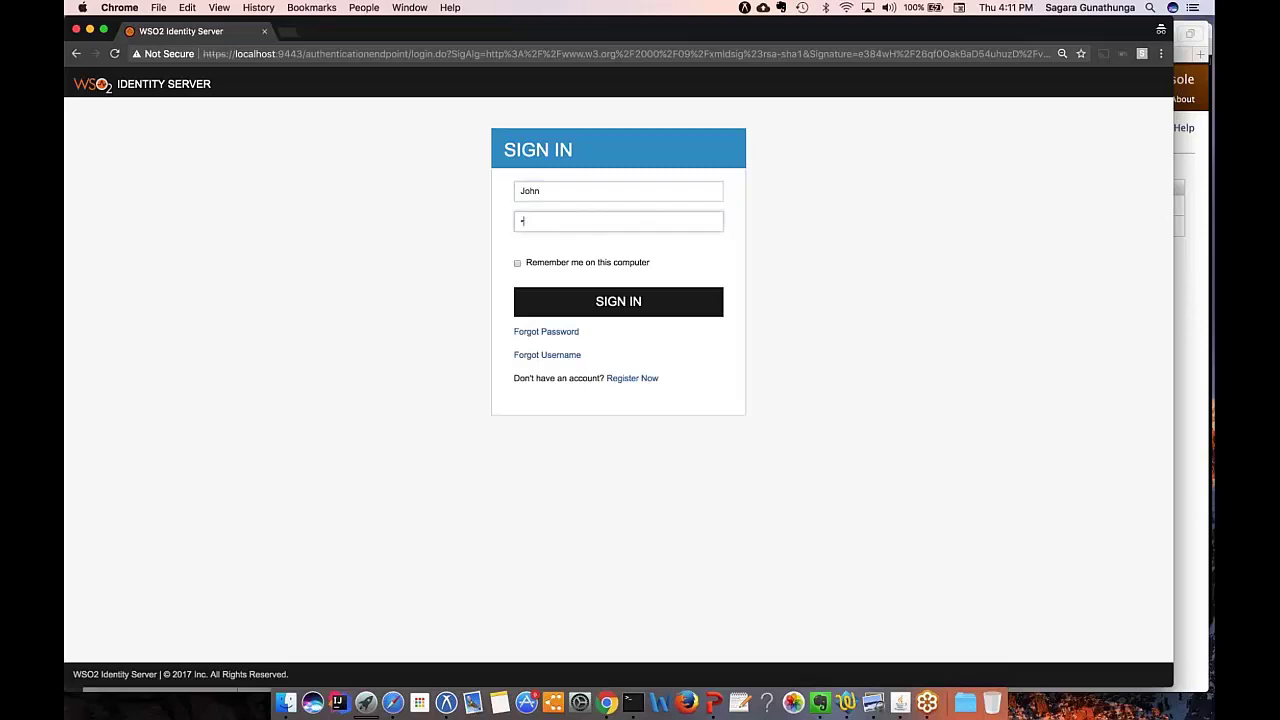
type("aaa")
left_click(644, 302)
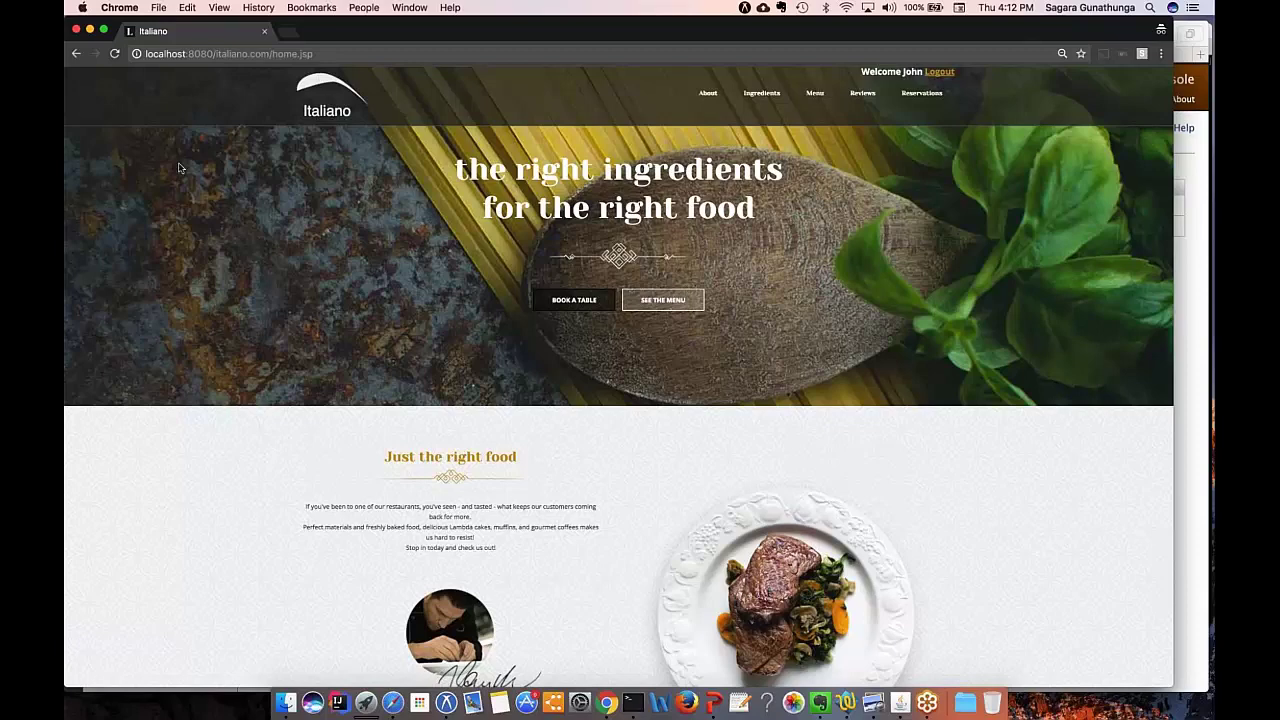
Step: Close the Italiano window and present the Slides deck, advancing to slide 33, References
left_click(76, 31)
left_click(200, 54)
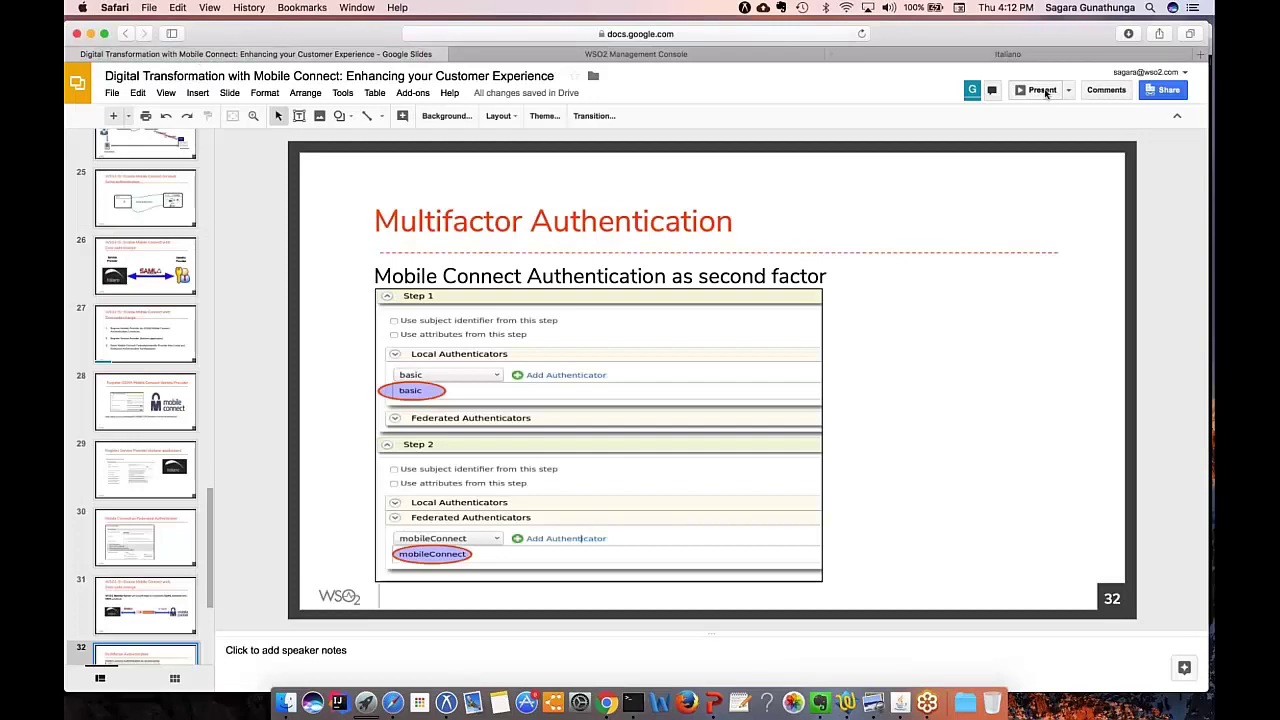
left_click(1042, 90)
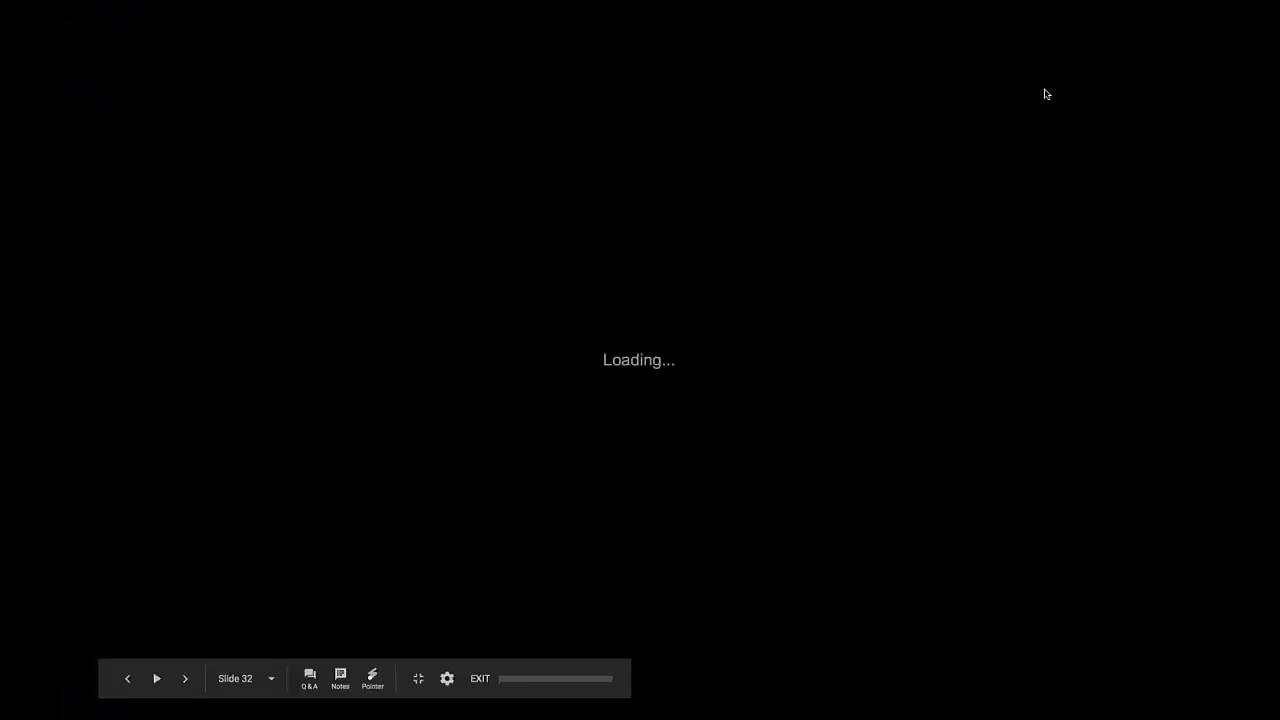
key("Right")
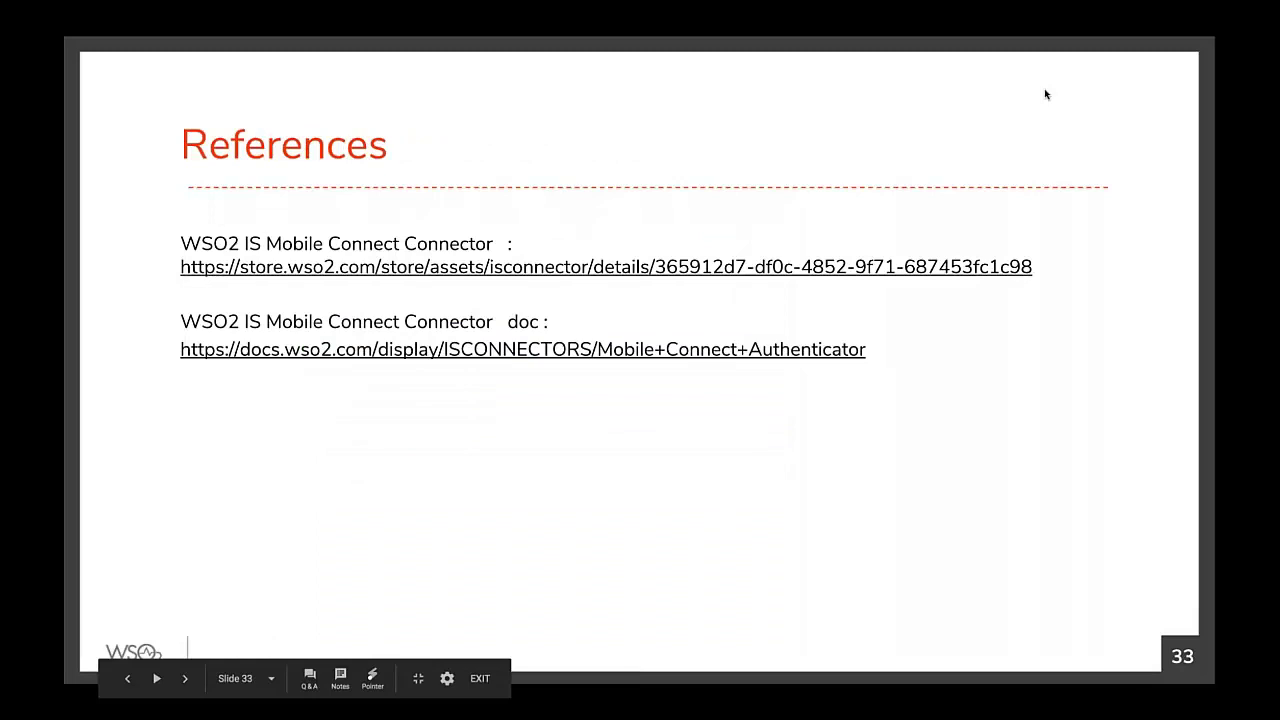